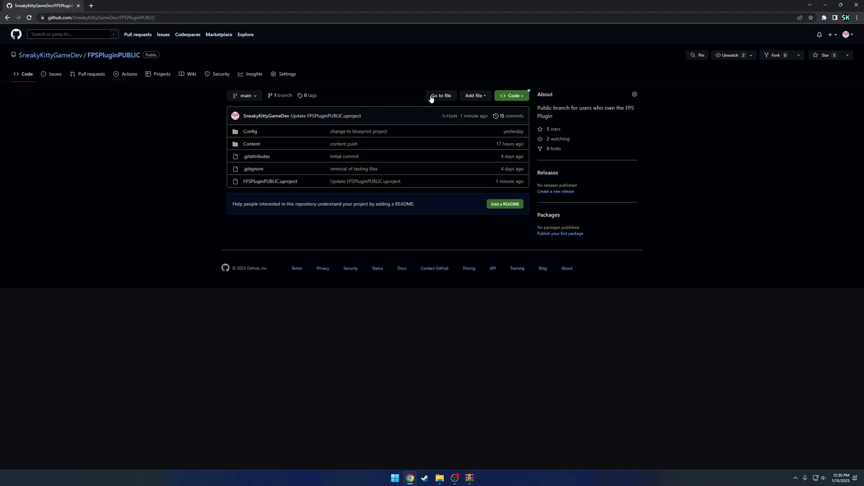
Locate the repository's ZIP download option and bring up the downloaded archive's FPSPluginPUBLIC-main folder beside the Tutorial folder for extraction.
{"action": "left_click", "coordinate": [515, 96]}
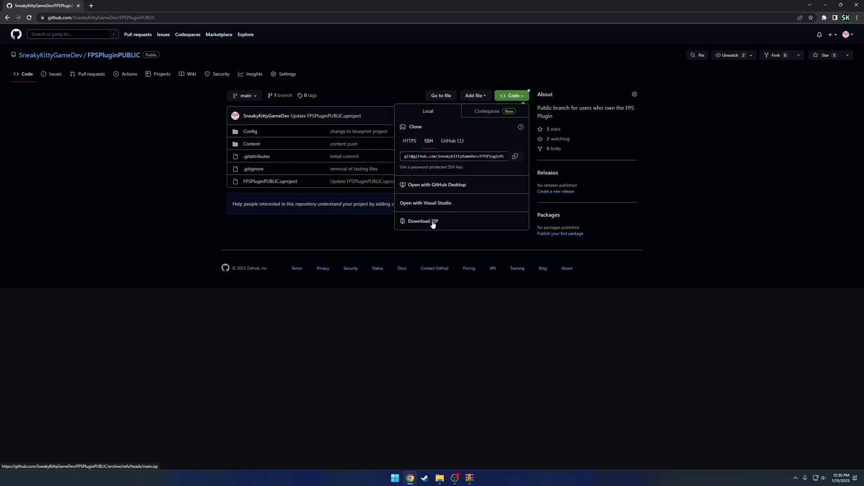
{"action": "left_click", "coordinate": [434, 250]}
{"action": "left_click", "coordinate": [469, 478]}
{"action": "left_click", "coordinate": [439, 478]}
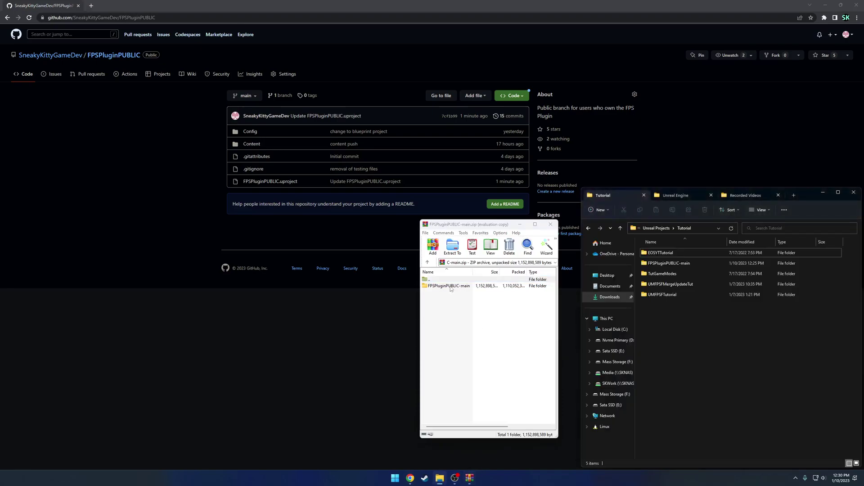
{"action": "left_click_drag", "start_coordinate": [451, 288], "coordinate": [482, 307]}
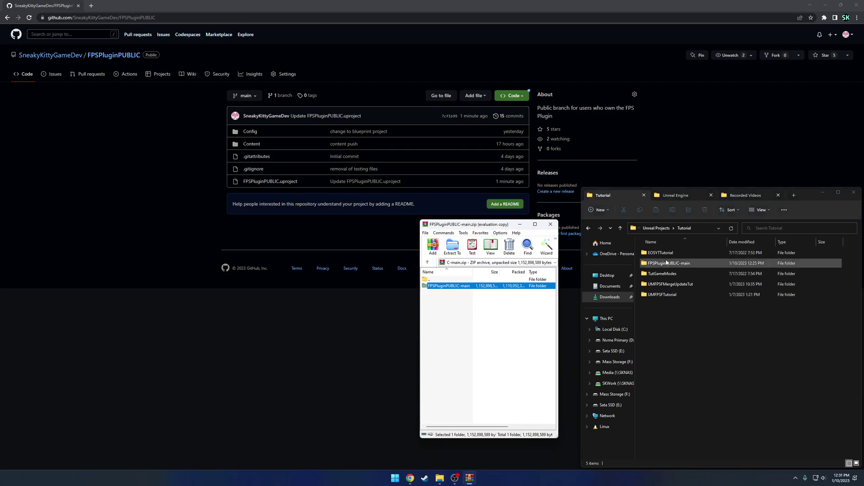
{"action": "left_click", "coordinate": [551, 224]}
Open the extracted FPSPluginPUBLIC-main folder, try to launch its Unreal project, and decline downloading the missing UltimateFPSFramework plugin.
{"action": "double_click", "coordinate": [670, 262]}
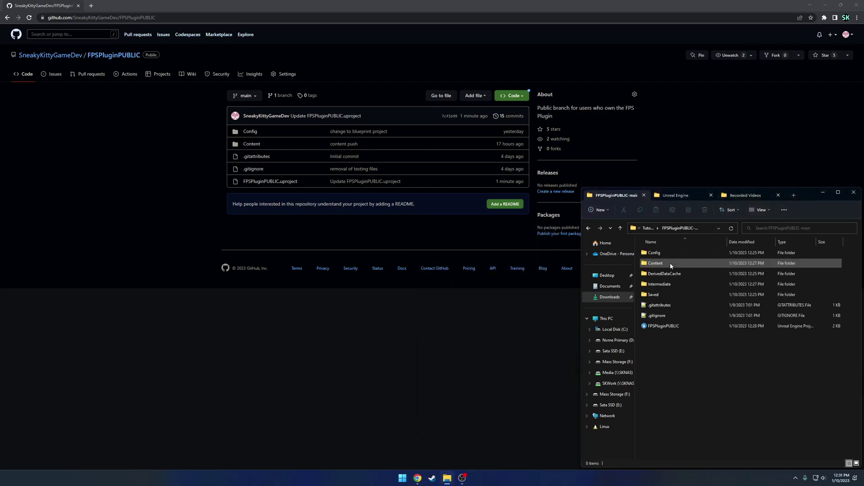
{"action": "double_click", "coordinate": [680, 327]}
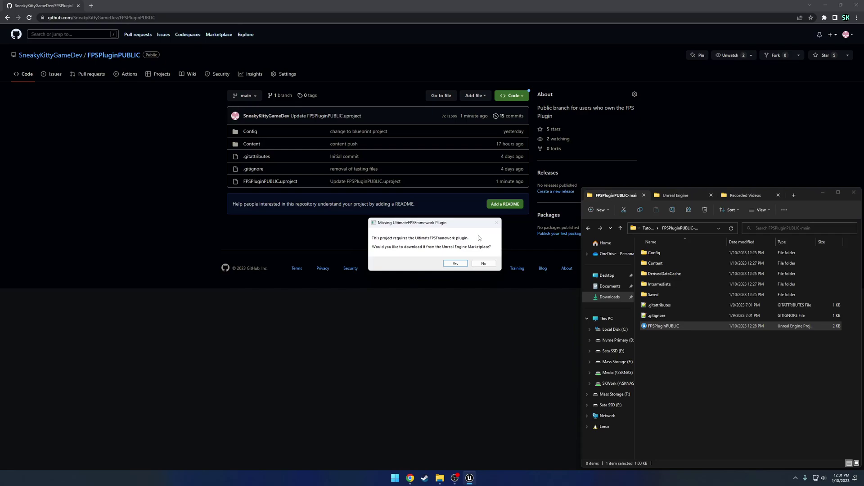
{"action": "left_click", "coordinate": [487, 265]}
{"action": "left_click", "coordinate": [488, 265]}
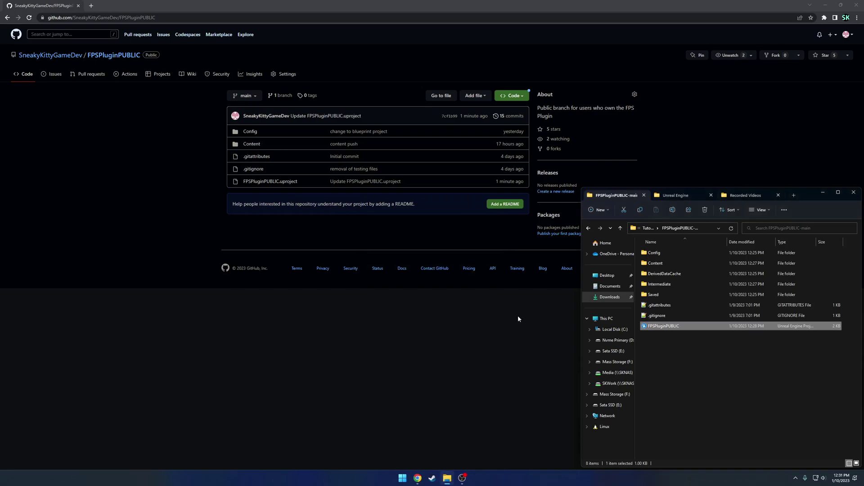
{"action": "left_click", "coordinate": [729, 397]}
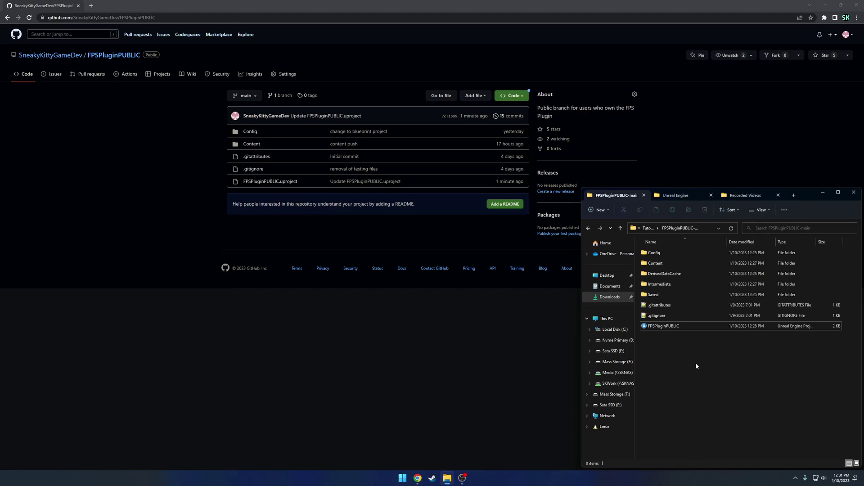
Create a folder named Plugins inside the FPSPluginPUBLIC-main project folder and open it.
{"action": "right_click", "coordinate": [680, 352]}
{"action": "mouse_move", "coordinate": [691, 350]}
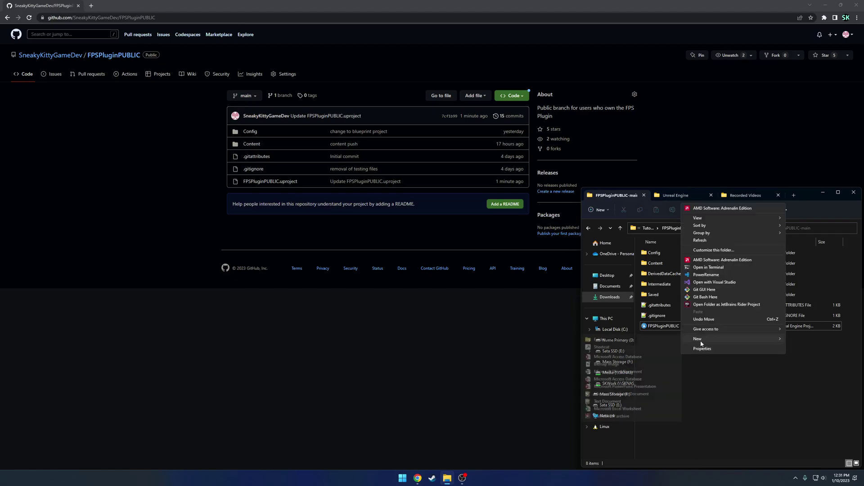
{"action": "left_click", "coordinate": [662, 339]}
{"action": "type", "text": "Plugins"}
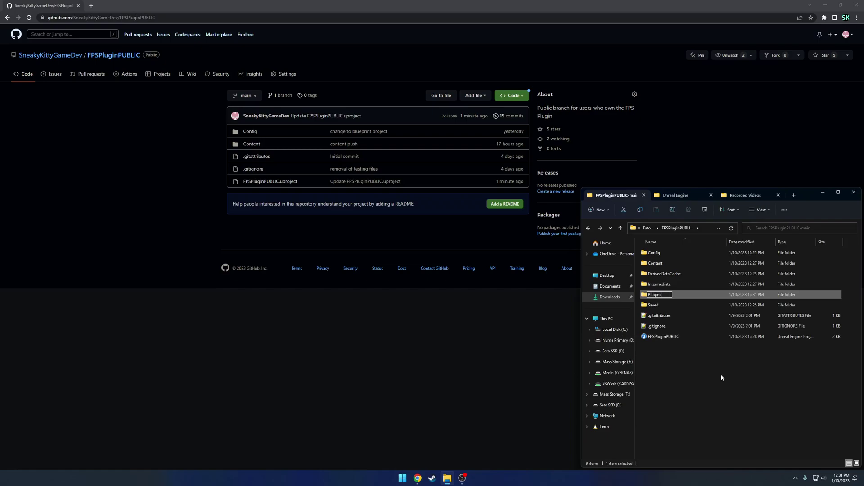
{"action": "key", "text": "Return"}
{"action": "double_click", "coordinate": [658, 299]}
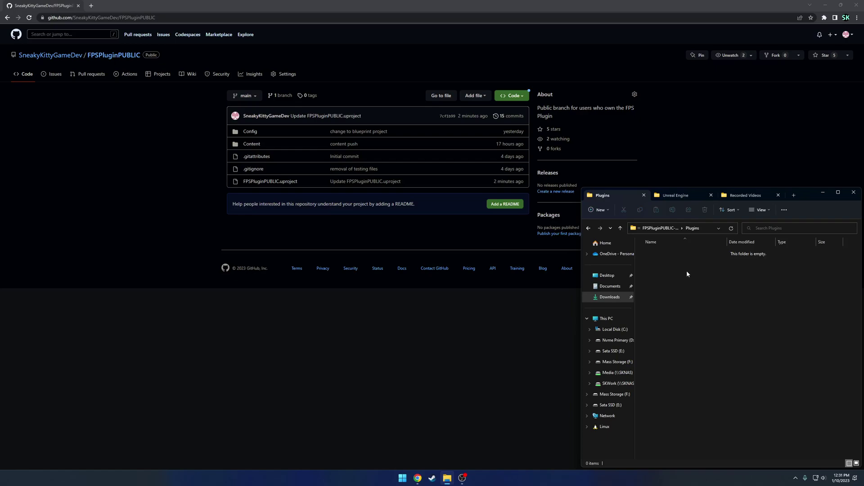
Browse to the Marketplace plugins folder of the UE_5.1 engine installation, under Engine and Plugins.
{"action": "left_click", "coordinate": [680, 198]}
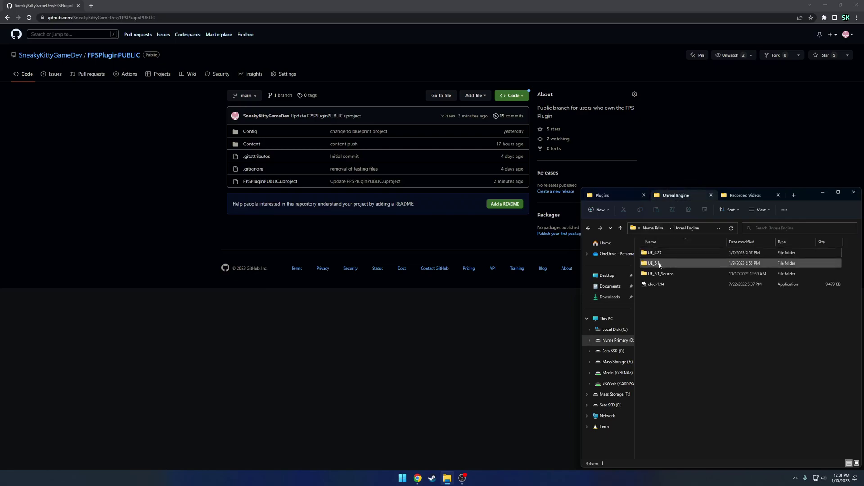
{"action": "double_click", "coordinate": [667, 263]}
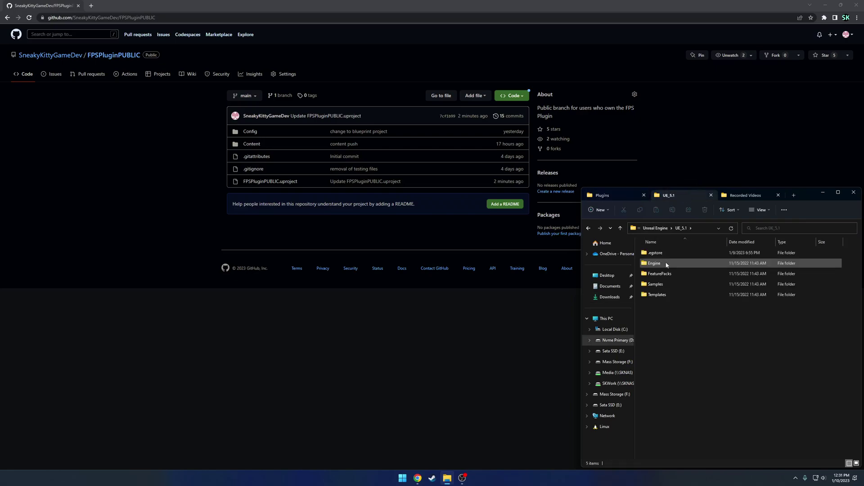
{"action": "double_click", "coordinate": [667, 264]}
{"action": "double_click", "coordinate": [655, 347]}
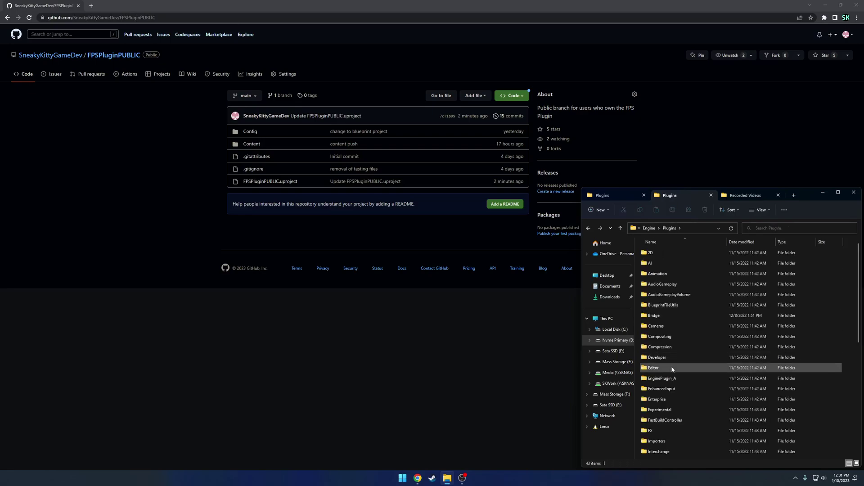
{"action": "scroll", "coordinate": [675, 400], "scroll_direction": "down", "scroll_amount": 3}
{"action": "double_click", "coordinate": [675, 423]}
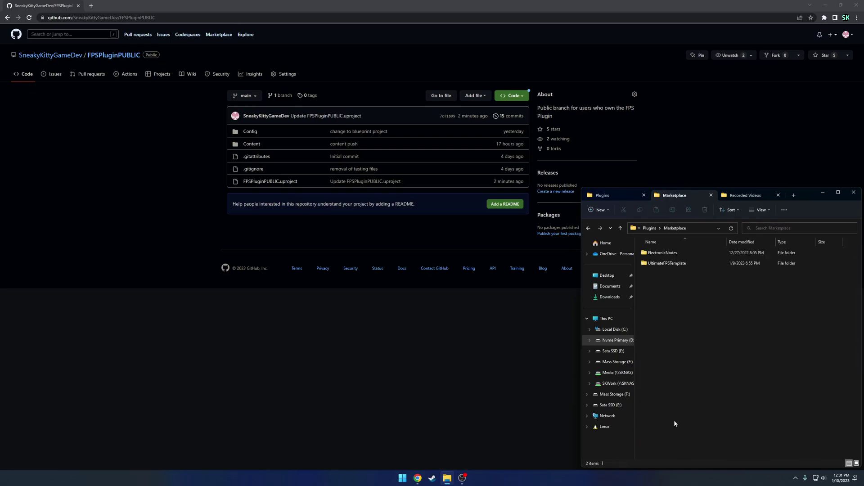
Copy the UltimateFPSTemplate folder from the engine's Marketplace plugins into the project's Plugins folder.
{"action": "left_click", "coordinate": [668, 266]}
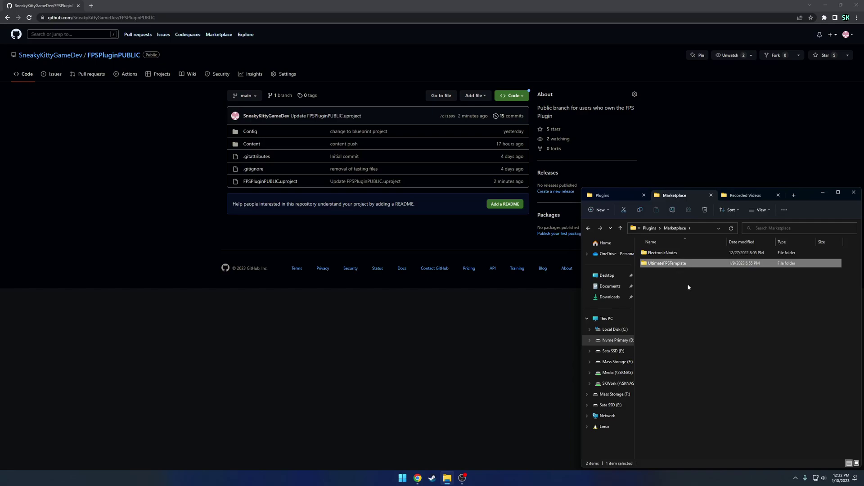
{"action": "key", "text": "ctrl+c"}
{"action": "left_click", "coordinate": [621, 196]}
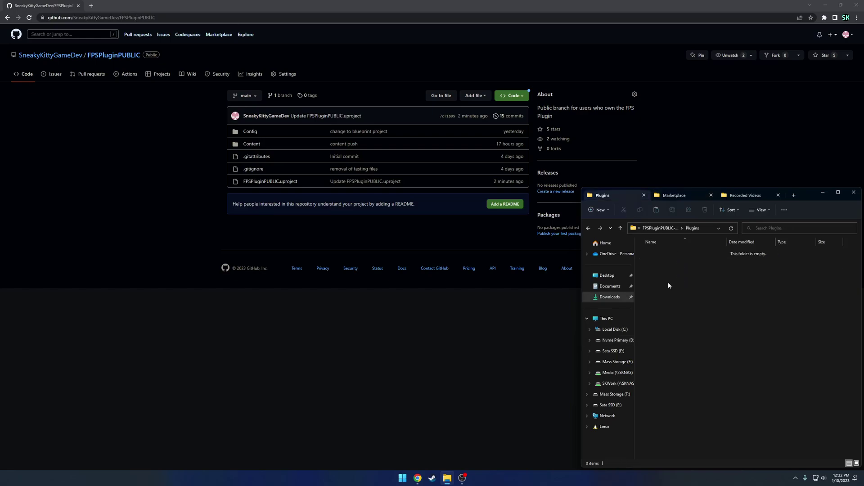
{"action": "key", "text": "ctrl+v"}
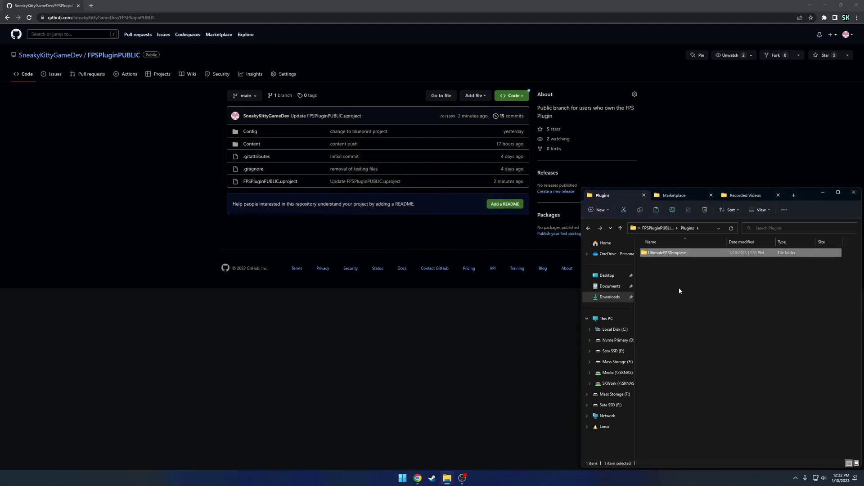
Launch the FPSPluginPUBLIC project again, agreeing to load the plugin anyway and to rebuild the missing modules.
{"action": "key", "text": "alt+Up"}
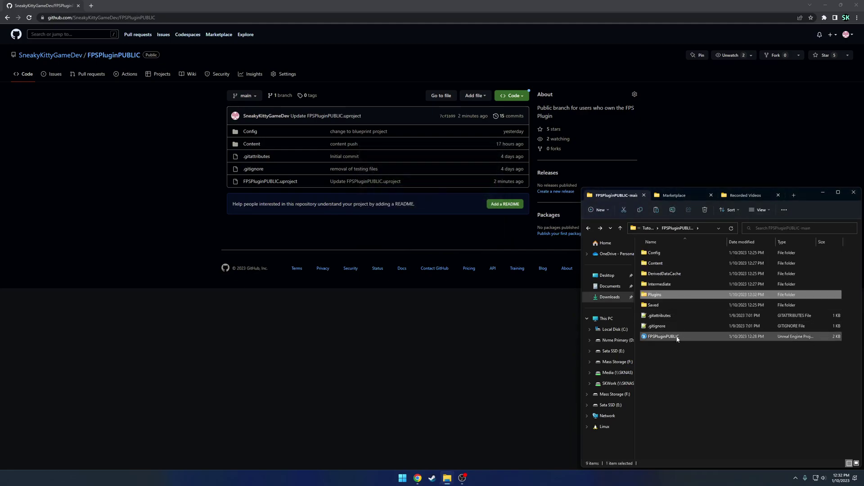
{"action": "double_click", "coordinate": [664, 337]}
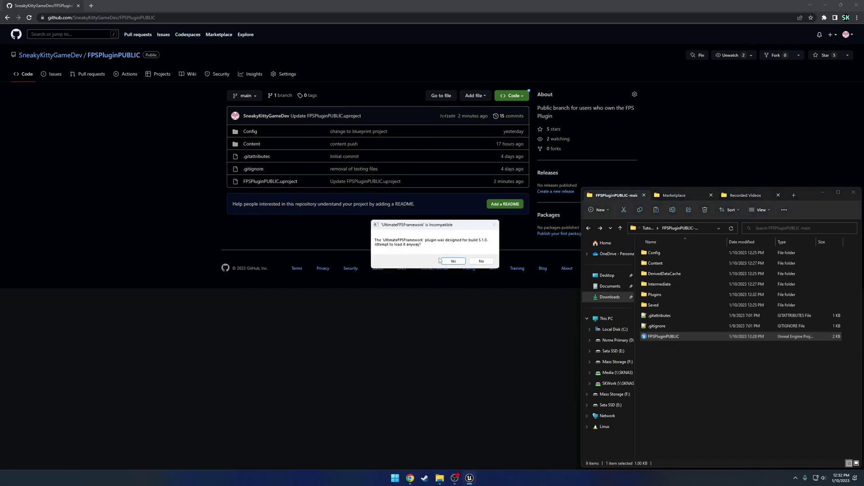
{"action": "left_click", "coordinate": [452, 262]}
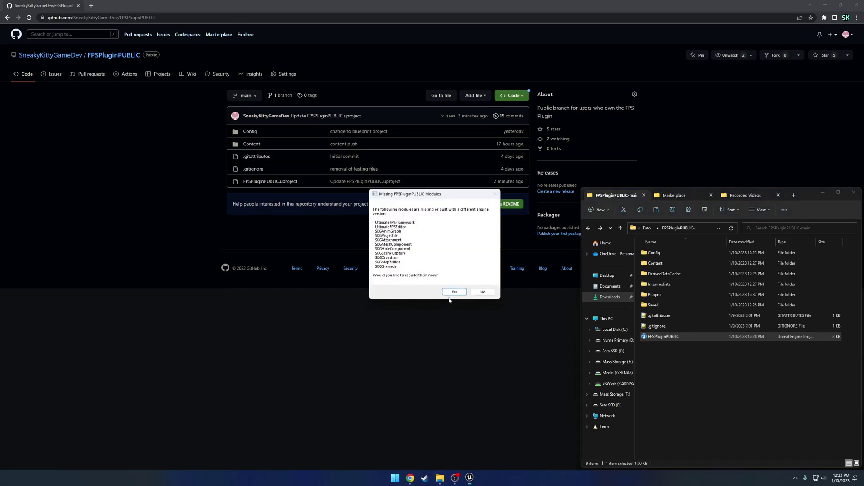
{"action": "left_click", "coordinate": [455, 292]}
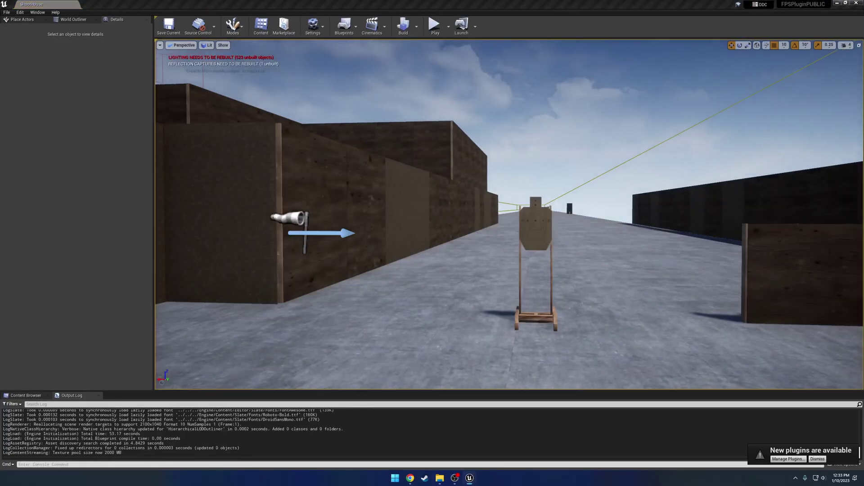
Inspect the ShootHouse level in the viewport and select a shooting target beside the wooden walls.
{"action": "right_click_drag", "start_coordinate": [345, 181], "coordinate": [299, 186]}
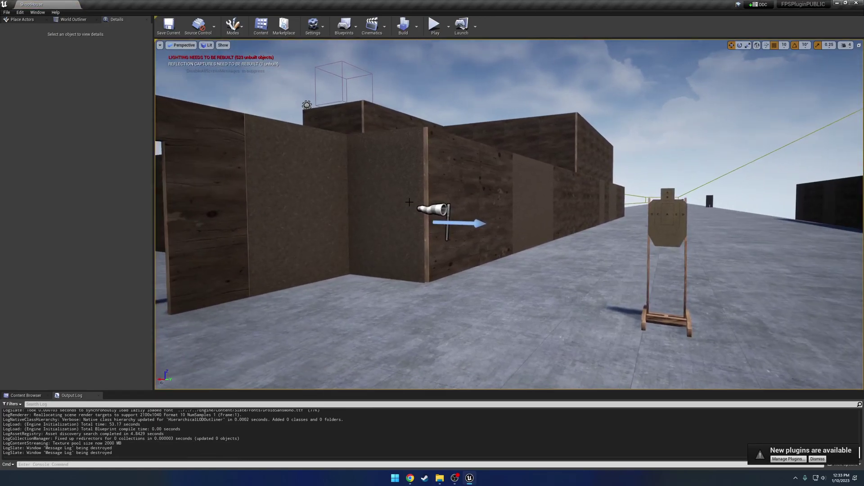
{"action": "key", "text": "w"}
{"action": "mouse_move", "coordinate": [409, 201]}
{"action": "right_mouse_down"}
{"action": "mouse_move", "coordinate": [356, 202]}
{"action": "mouse_move", "coordinate": [419, 225]}
{"action": "mouse_move", "coordinate": [394, 203]}
{"action": "right_mouse_up"}
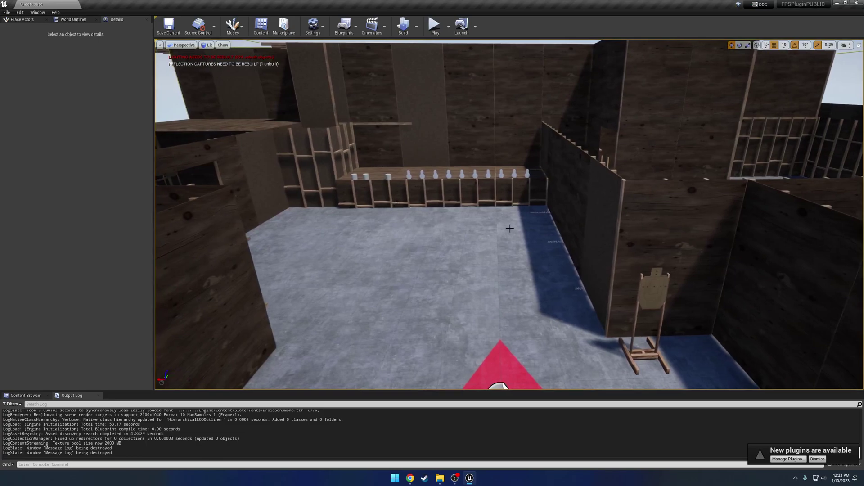
{"action": "left_click", "coordinate": [656, 288]}
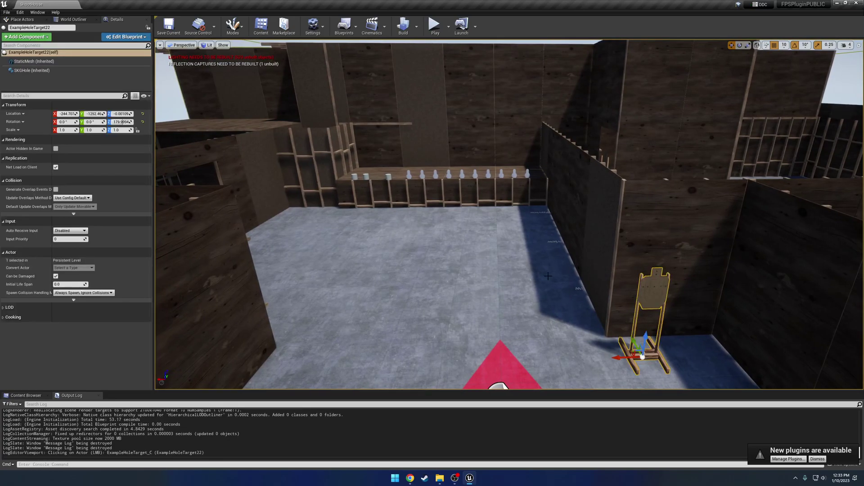
Play the ShootHouse level in the editor, check the character's movement and weapon view, and stop the session.
{"action": "left_click", "coordinate": [448, 26]}
{"action": "left_click", "coordinate": [434, 30]}
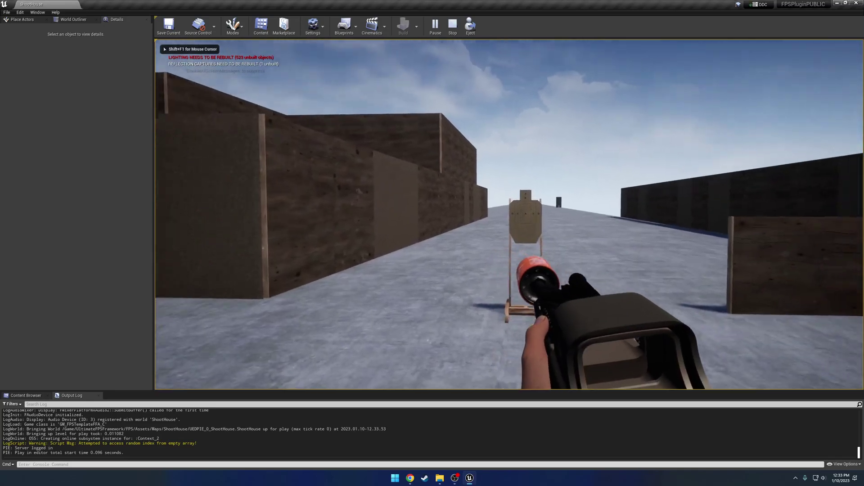
{"action": "key", "text": "w"}
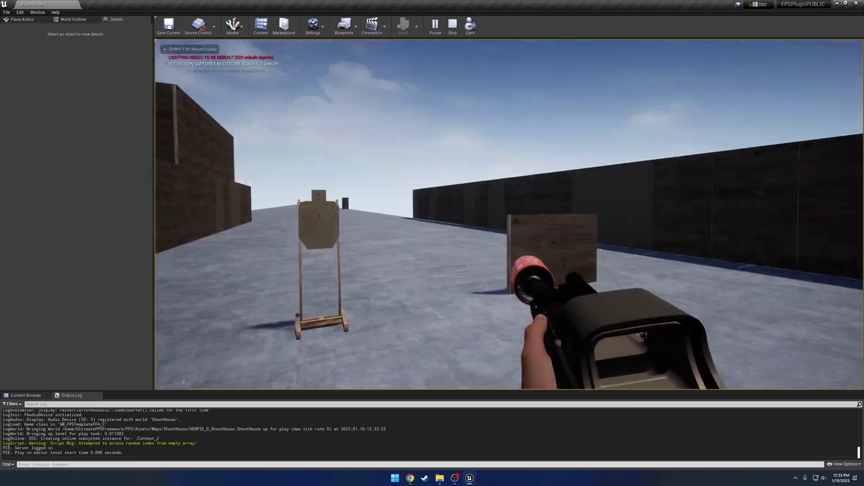
{"action": "right_click", "coordinate": [508, 215]}
{"action": "right_click", "coordinate": [509, 214]}
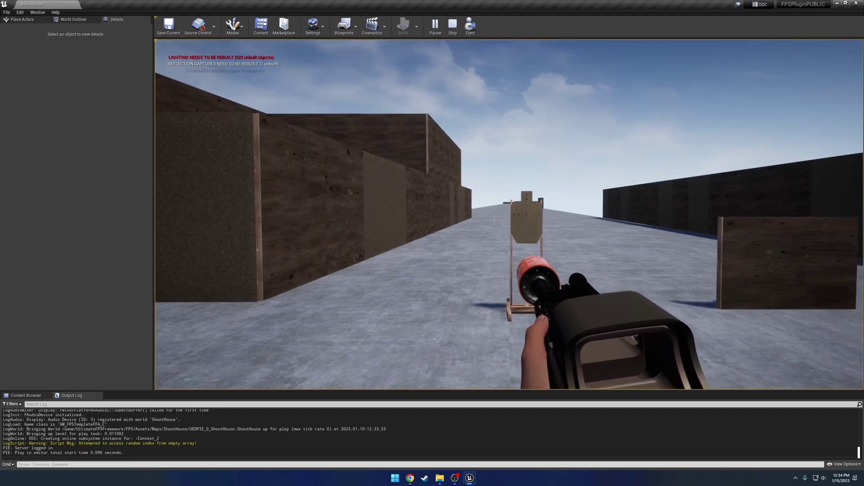
{"action": "key", "text": "Escape"}
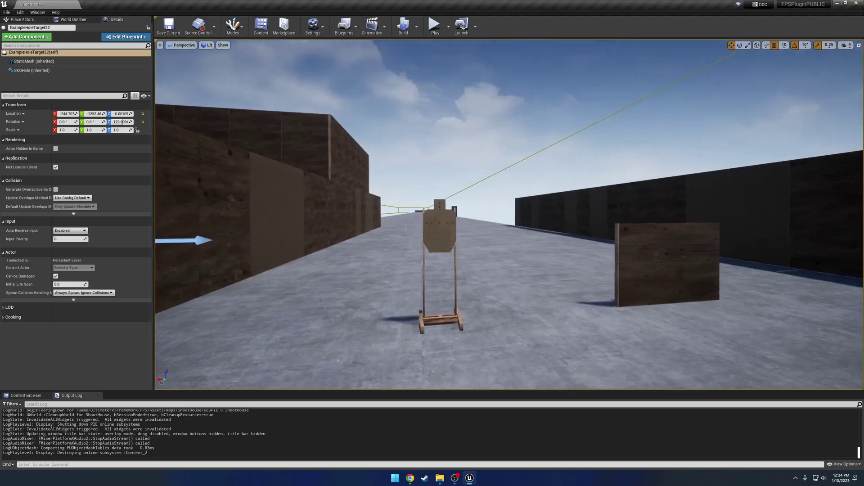
Close the Unreal Editor, minimize the browser, and check the Plugins folder of the FPSPluginPUBLIC-main project.
{"action": "left_click", "coordinate": [856, 4]}
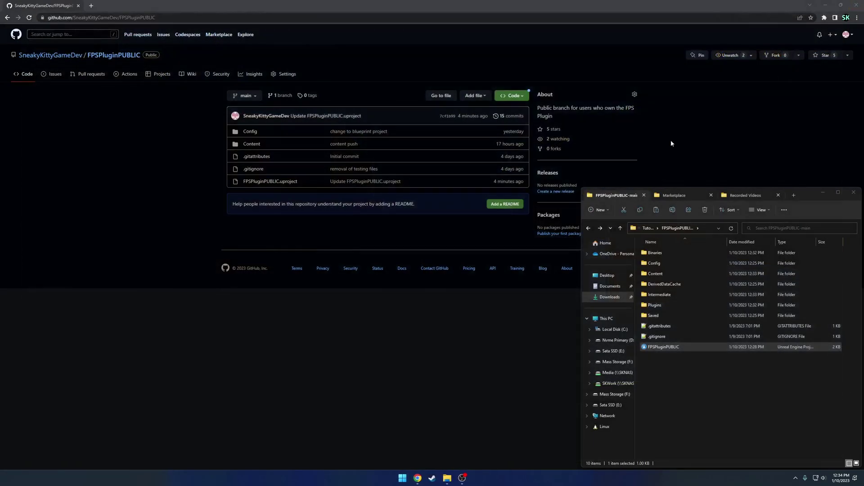
{"action": "left_click", "coordinate": [825, 4]}
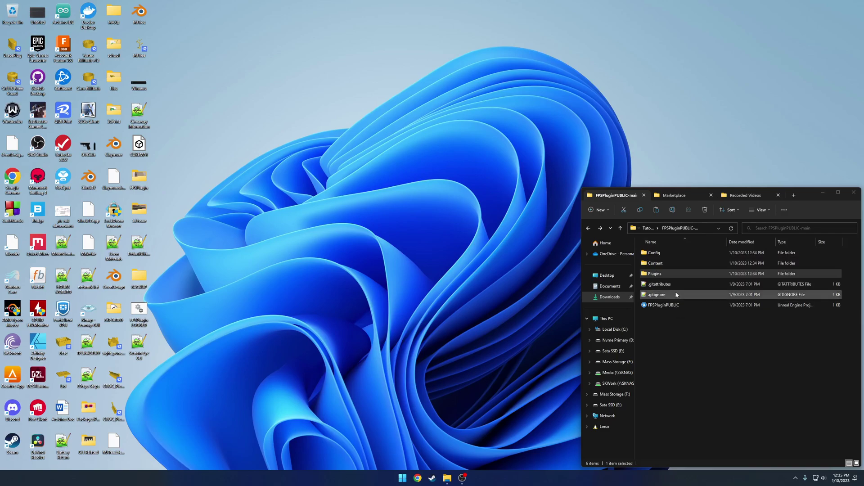
{"action": "double_click", "coordinate": [669, 276]}
{"action": "key", "text": "alt+Left"}
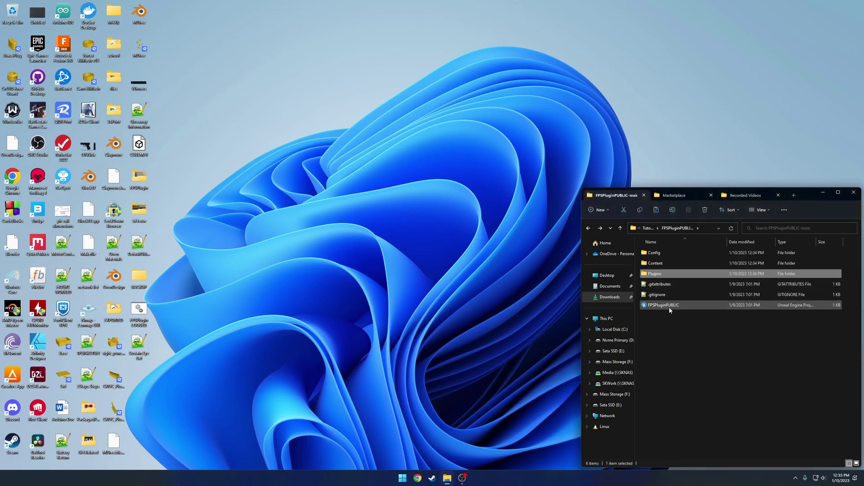
Switch the FPSPluginPUBLIC project file to Unreal Engine version 5.1 and launch the project.
{"action": "left_click", "coordinate": [670, 307]}
{"action": "right_click", "coordinate": [671, 309]}
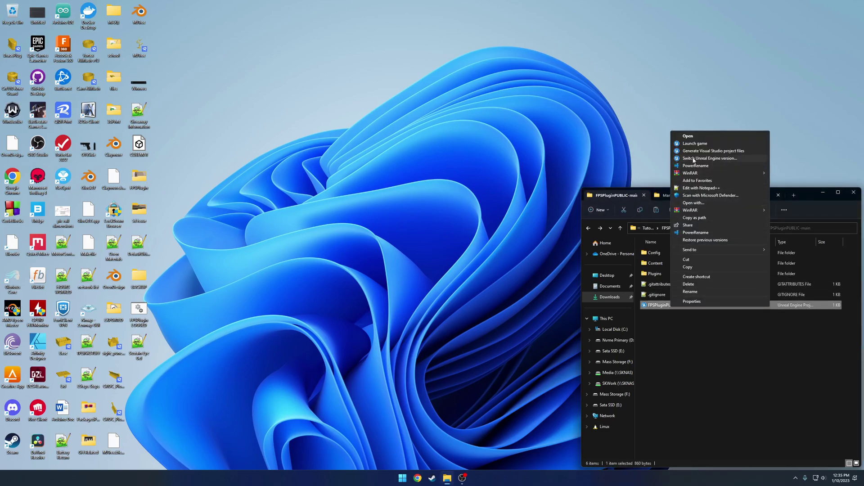
{"action": "left_click", "coordinate": [729, 158]}
{"action": "left_click", "coordinate": [487, 234]}
{"action": "left_click", "coordinate": [390, 243]}
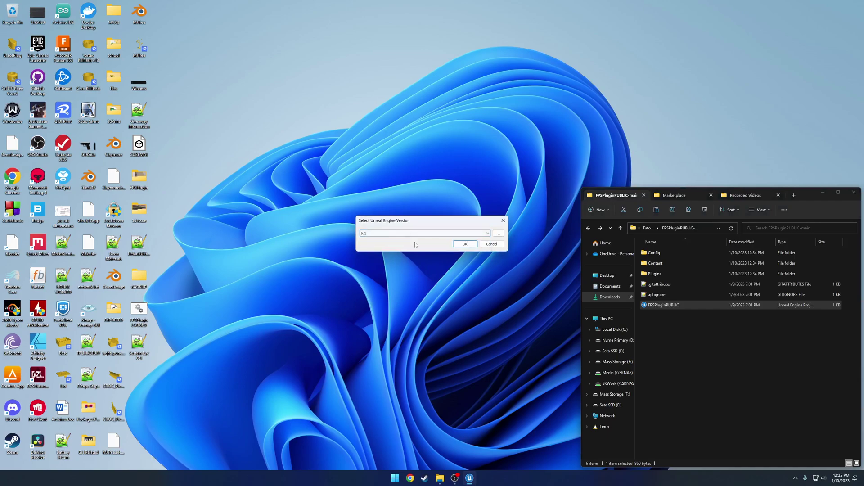
{"action": "left_click", "coordinate": [470, 245]}
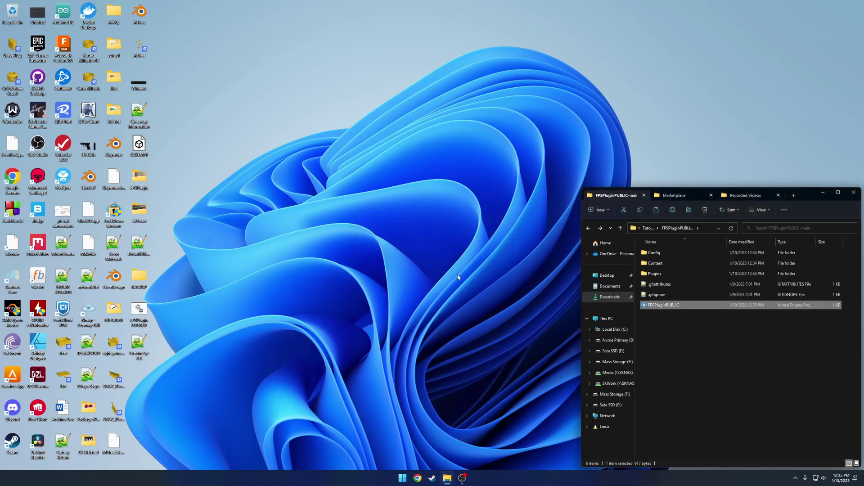
{"action": "double_click", "coordinate": [704, 306]}
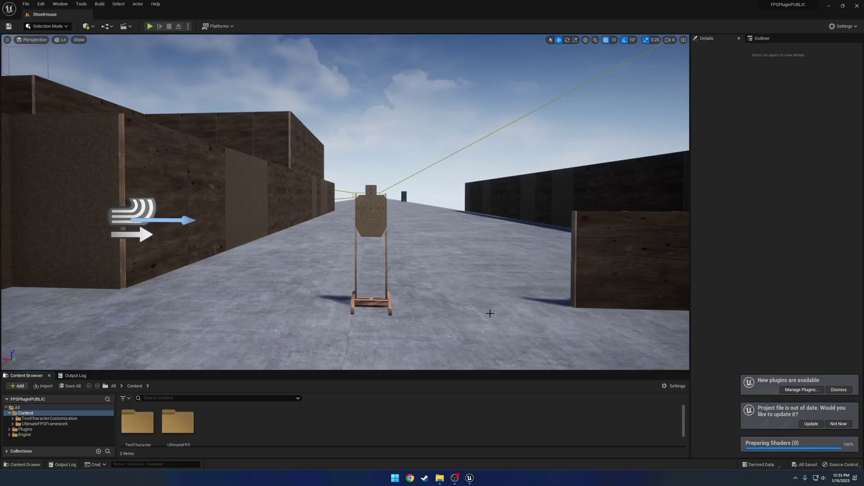
Clear the new-plugins and outdated-project-file notifications and look over the ShootHouse level in the viewport.
{"action": "mouse_move", "coordinate": [420, 214]}
{"action": "right_mouse_down"}
{"action": "mouse_move", "coordinate": [331, 221]}
{"action": "mouse_move", "coordinate": [434, 259]}
{"action": "mouse_move", "coordinate": [396, 230]}
{"action": "mouse_move", "coordinate": [330, 220]}
{"action": "mouse_move", "coordinate": [420, 213]}
{"action": "right_mouse_up"}
{"action": "left_click", "coordinate": [840, 414]}
{"action": "left_click", "coordinate": [835, 445]}
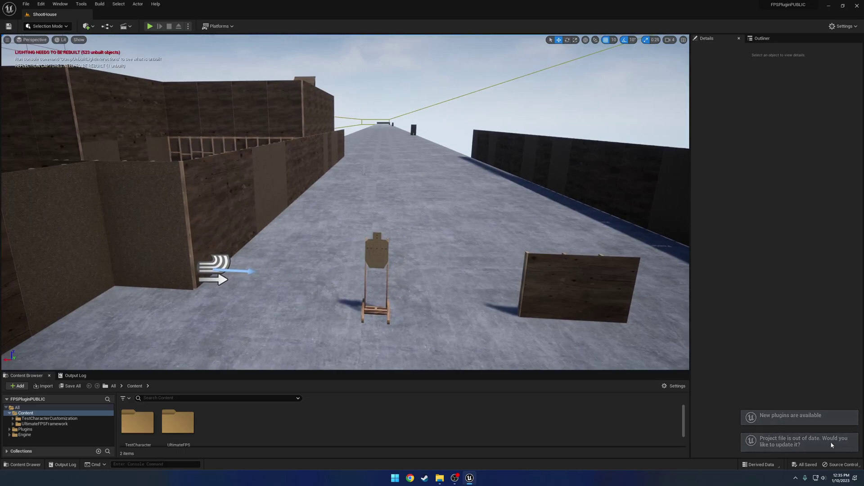
{"action": "right_click_drag", "start_coordinate": [471, 270], "coordinate": [172, 131]}
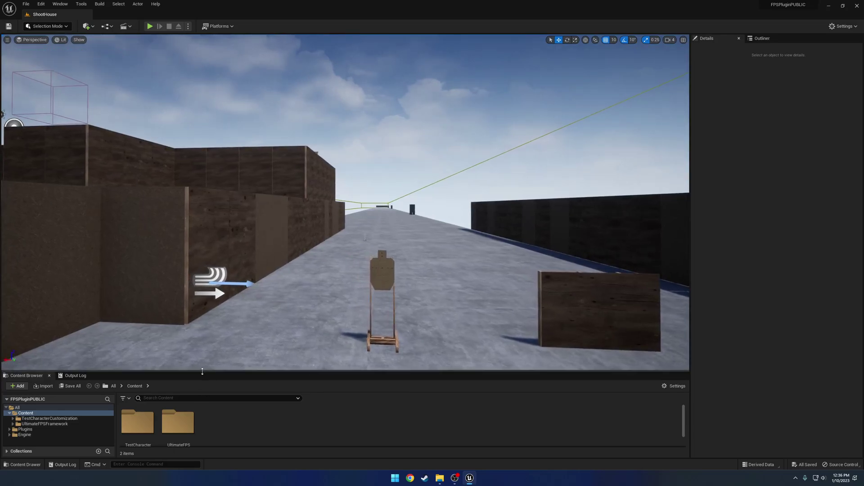
Enlarge the Content Browser, open BP_M4BaseExample from UltimateFPSFramework/FPS/Firearms/M4, and dock its editor beside the ShootHouse level.
{"action": "left_click_drag", "start_coordinate": [204, 371], "coordinate": [204, 362]}
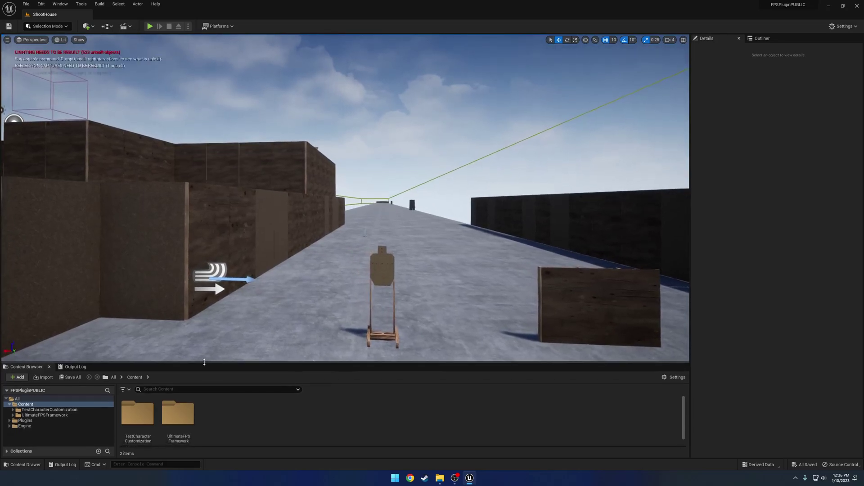
{"action": "left_click", "coordinate": [64, 411]}
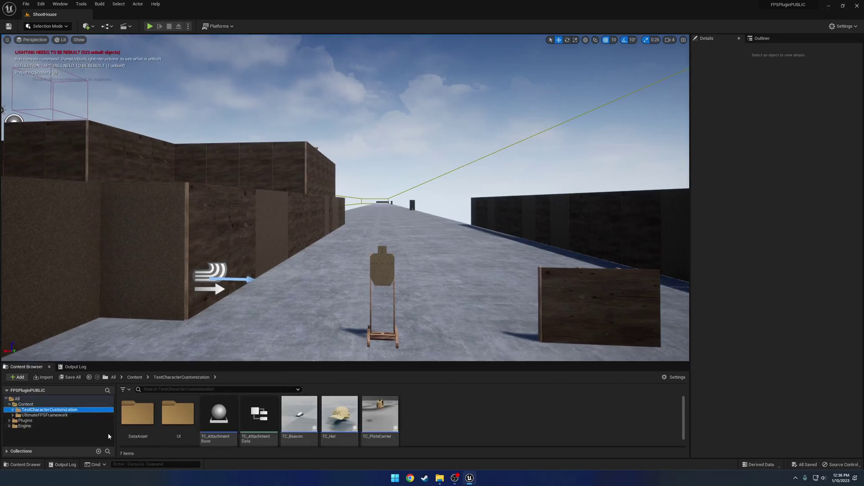
{"action": "left_click", "coordinate": [58, 416]}
{"action": "double_click", "coordinate": [137, 413]}
{"action": "double_click", "coordinate": [225, 413]}
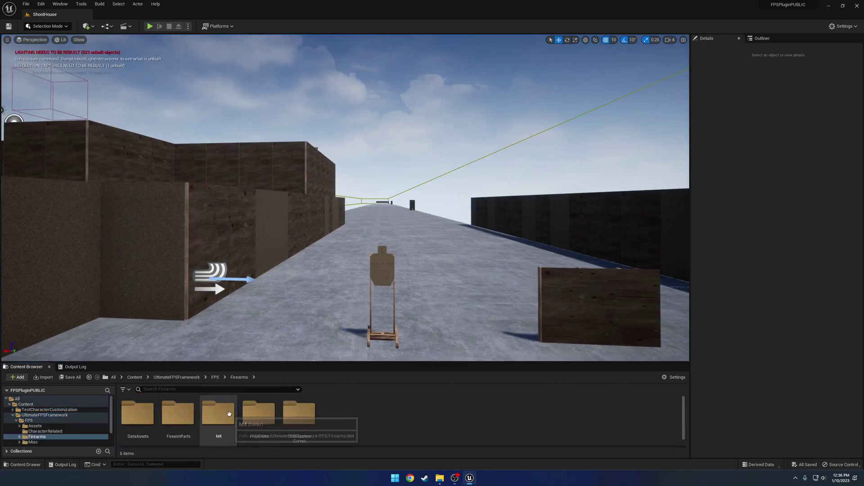
{"action": "double_click", "coordinate": [229, 413]}
{"action": "left_click", "coordinate": [294, 415]}
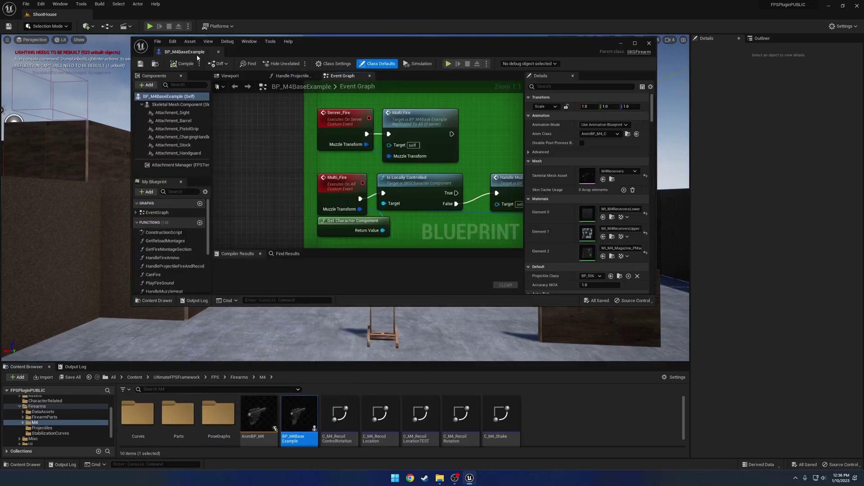
{"action": "left_click_drag", "start_coordinate": [197, 57], "coordinate": [150, 15]}
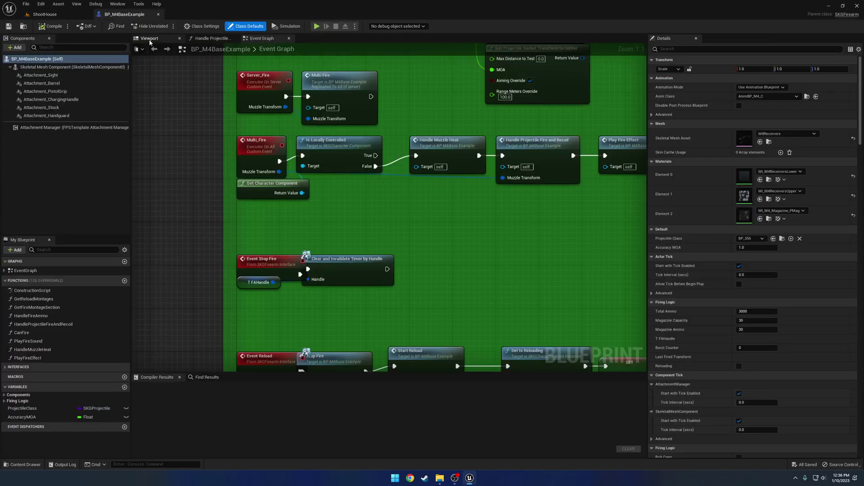
Inspect the M4 with its Attachment_Sight component in the blueprint's viewport, close the blueprint, and look around the ShootHouse level.
{"action": "left_click", "coordinate": [149, 38]}
{"action": "left_click", "coordinate": [90, 75]}
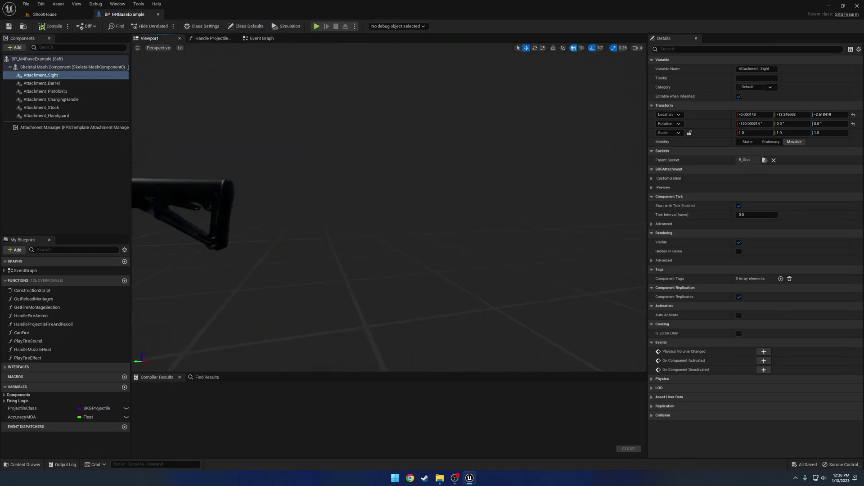
{"action": "key", "text": "f"}
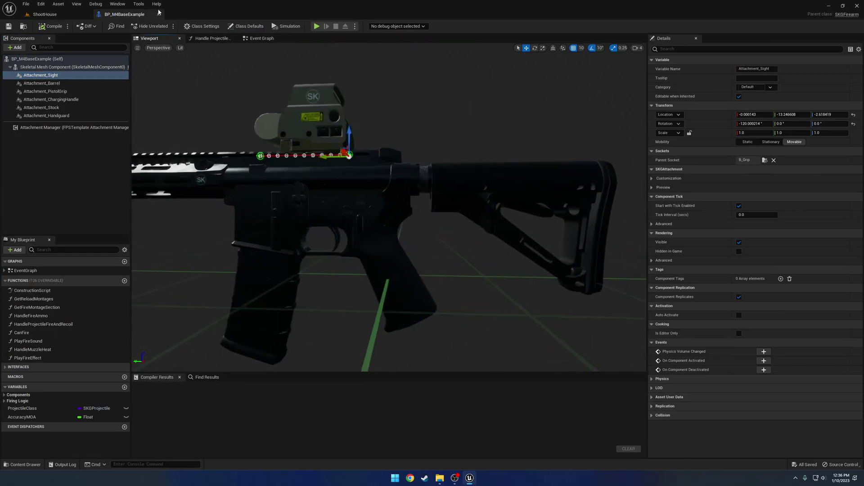
{"action": "left_click", "coordinate": [158, 14]}
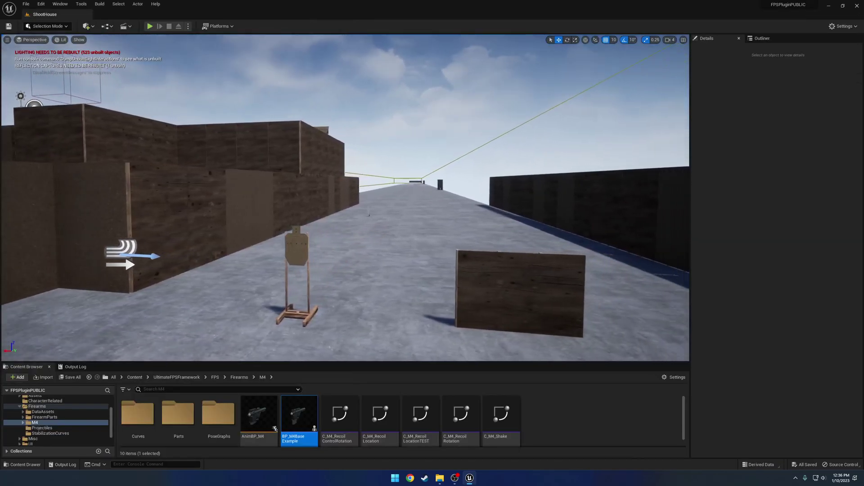
{"action": "mouse_move", "coordinate": [408, 216]}
{"action": "right_mouse_down"}
{"action": "mouse_move", "coordinate": [392, 230]}
{"action": "mouse_move", "coordinate": [355, 225]}
{"action": "mouse_move", "coordinate": [408, 216]}
{"action": "right_mouse_up"}
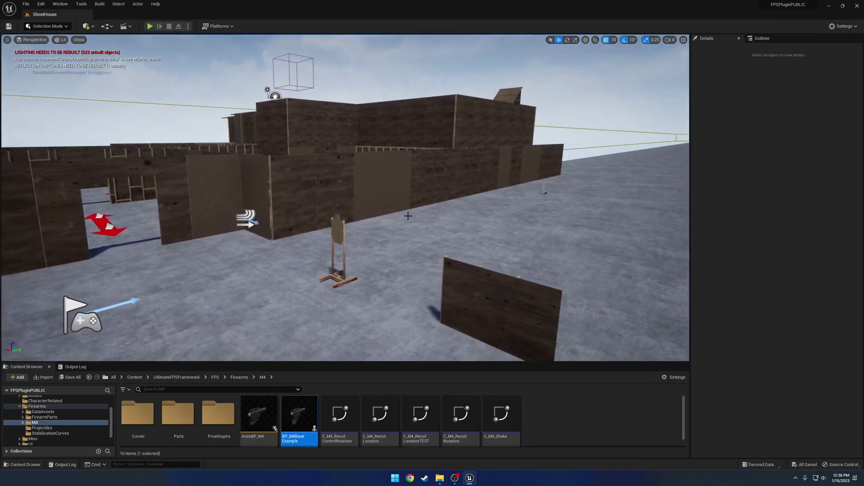